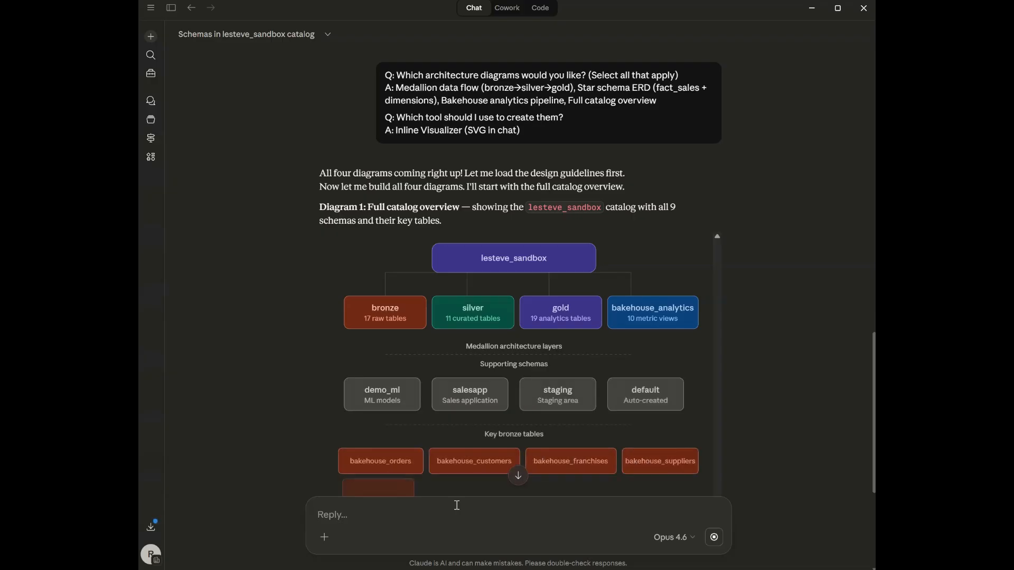
Step: Scroll through the generated catalog overview, medallion data flow and star schema diagrams in the chat
{"action": "scroll", "coordinate": [711, 459], "scroll_direction": "down", "scroll_amount": 1}
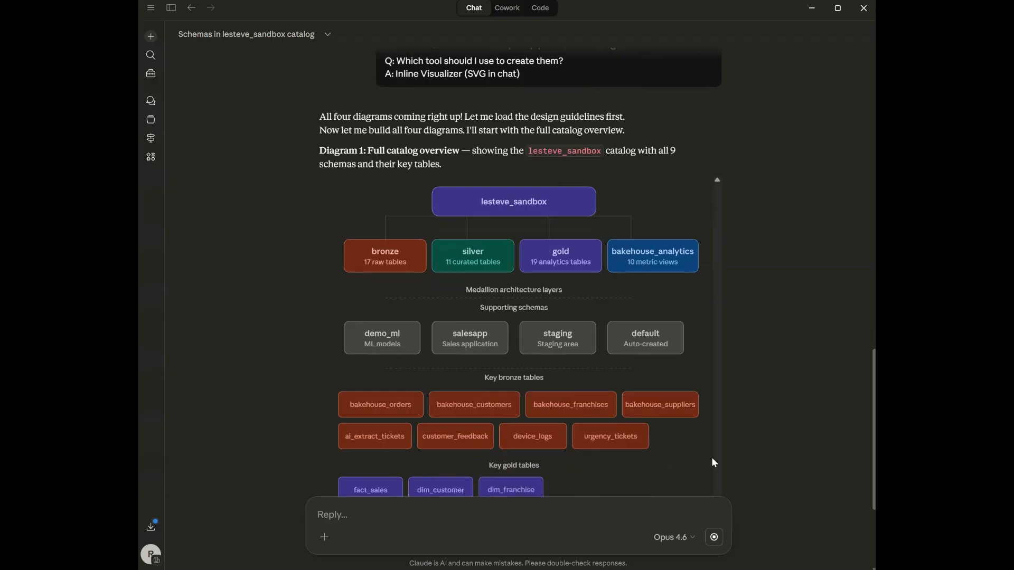
{"action": "scroll", "coordinate": [712, 462], "scroll_direction": "down", "scroll_amount": 1}
{"action": "scroll", "coordinate": [712, 463], "scroll_direction": "down", "scroll_amount": 1}
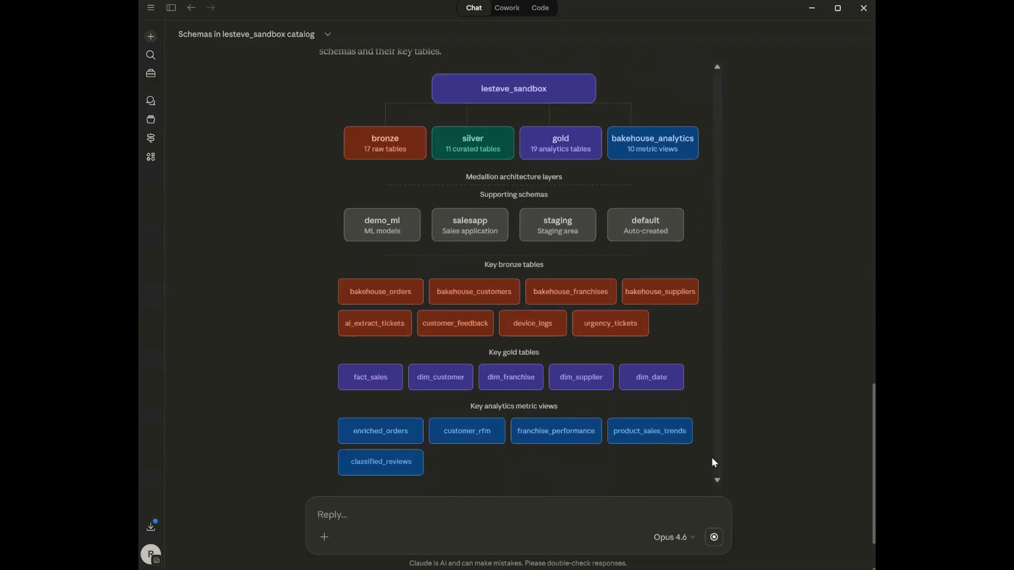
{"action": "scroll", "coordinate": [712, 462], "scroll_direction": "down", "scroll_amount": 1}
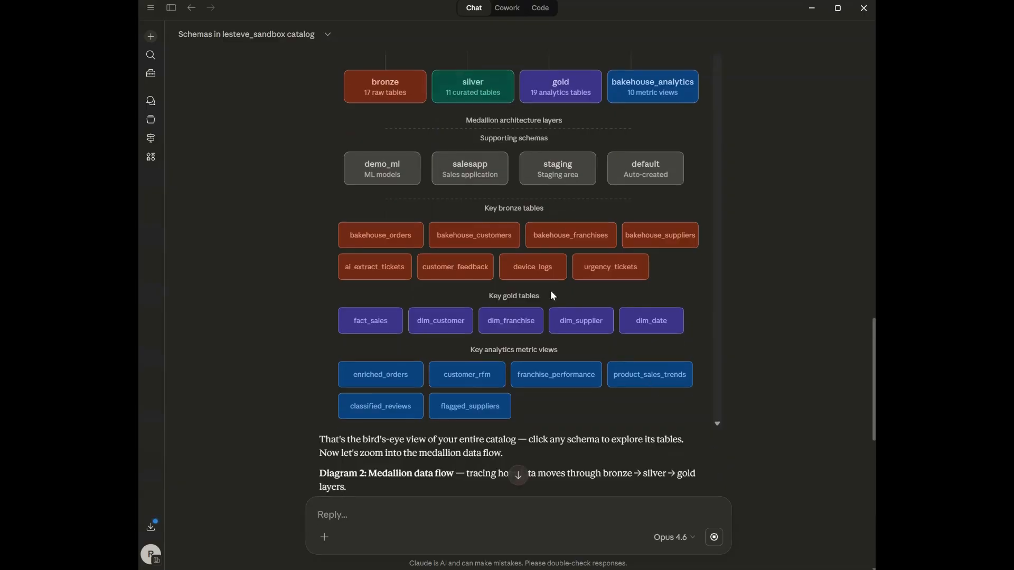
{"action": "scroll", "coordinate": [701, 396], "scroll_direction": "down", "scroll_amount": 4}
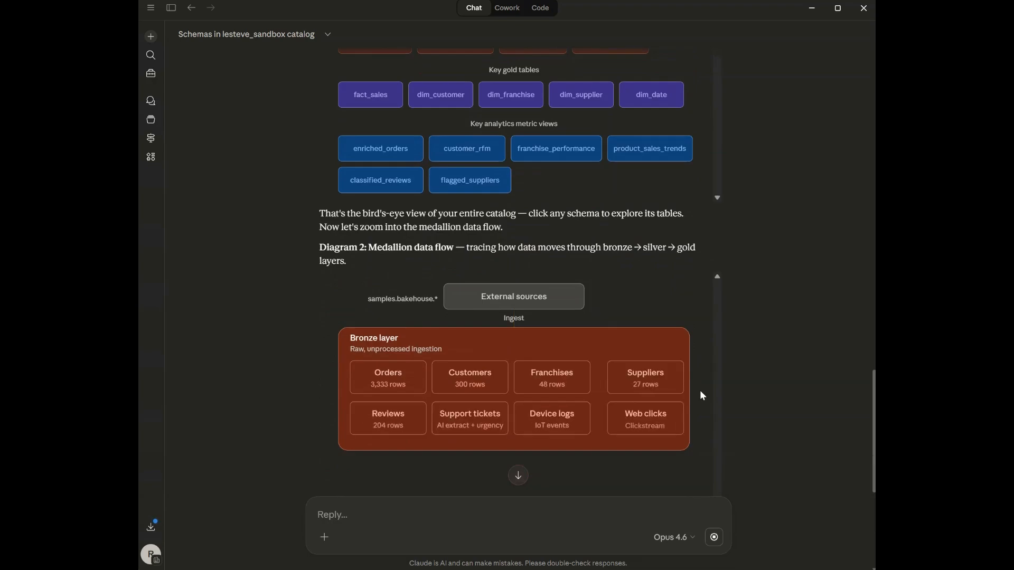
{"action": "scroll", "coordinate": [702, 396], "scroll_direction": "down", "scroll_amount": 1}
{"action": "scroll", "coordinate": [702, 396], "scroll_direction": "down", "scroll_amount": 1}
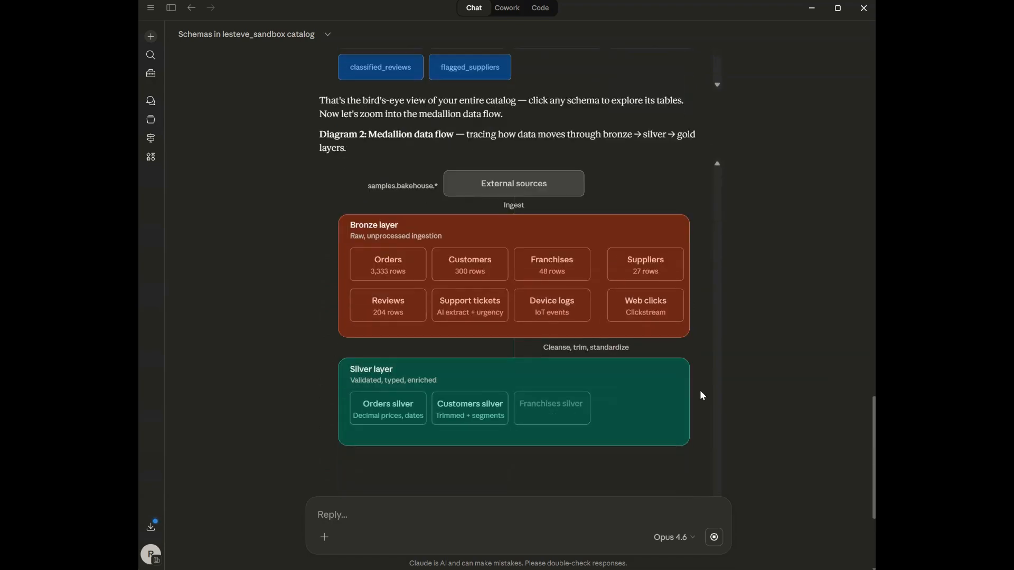
{"action": "scroll", "coordinate": [702, 396], "scroll_direction": "down", "scroll_amount": 2}
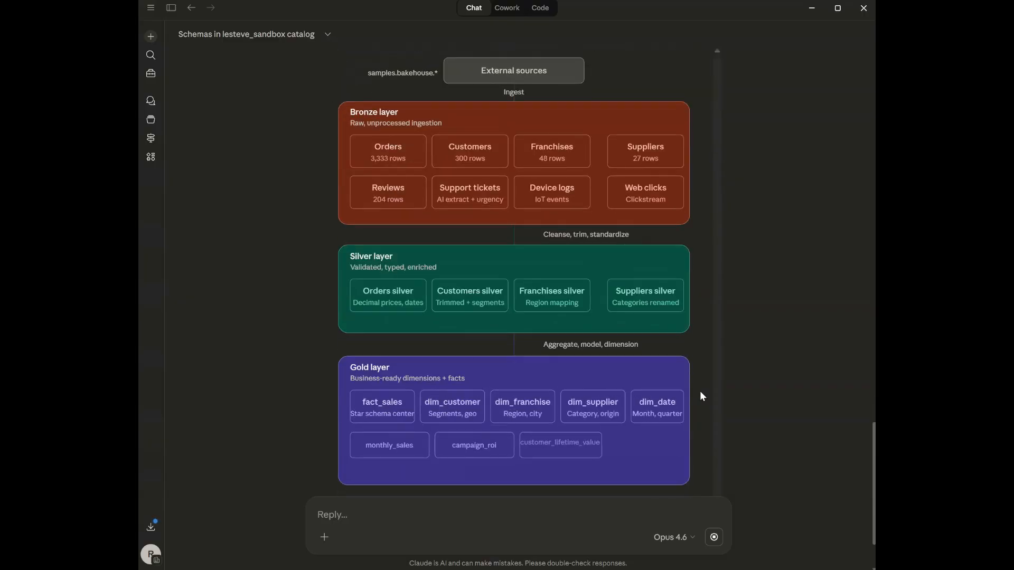
{"action": "scroll", "coordinate": [702, 396], "scroll_direction": "down", "scroll_amount": 2}
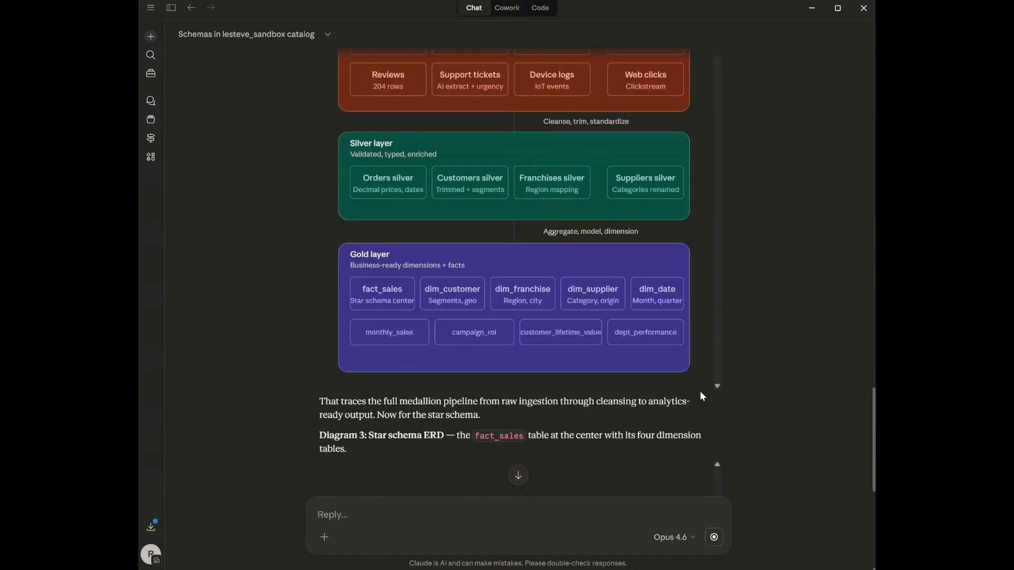
{"action": "scroll", "coordinate": [702, 396], "scroll_direction": "down", "scroll_amount": 1}
{"action": "scroll", "coordinate": [701, 396], "scroll_direction": "down", "scroll_amount": 2}
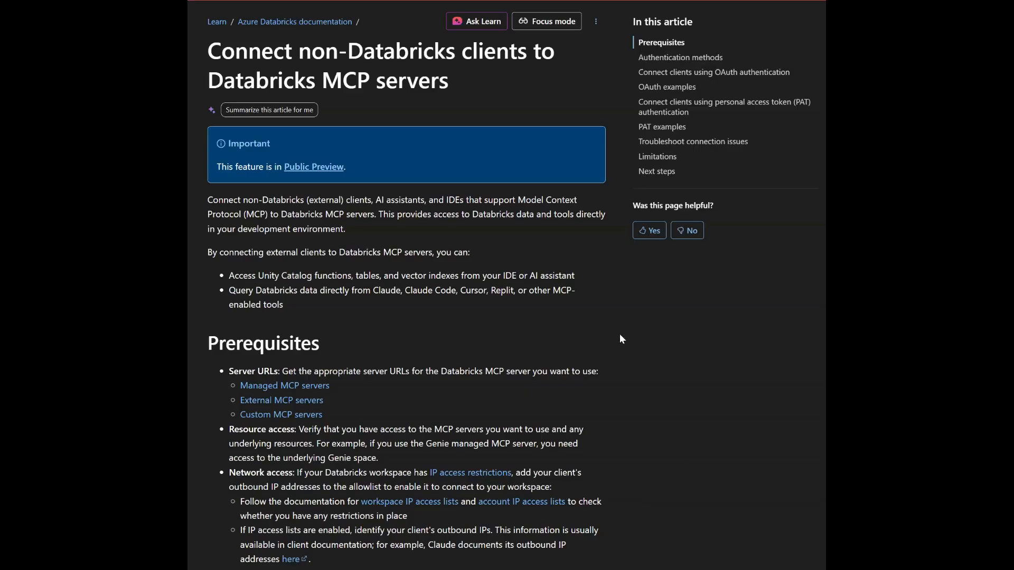
Step: Read through the Databricks MCP documentation on OAuth setup and Claude Desktop configuration
{"action": "scroll", "coordinate": [619, 333], "scroll_direction": "down", "scroll_amount": 10}
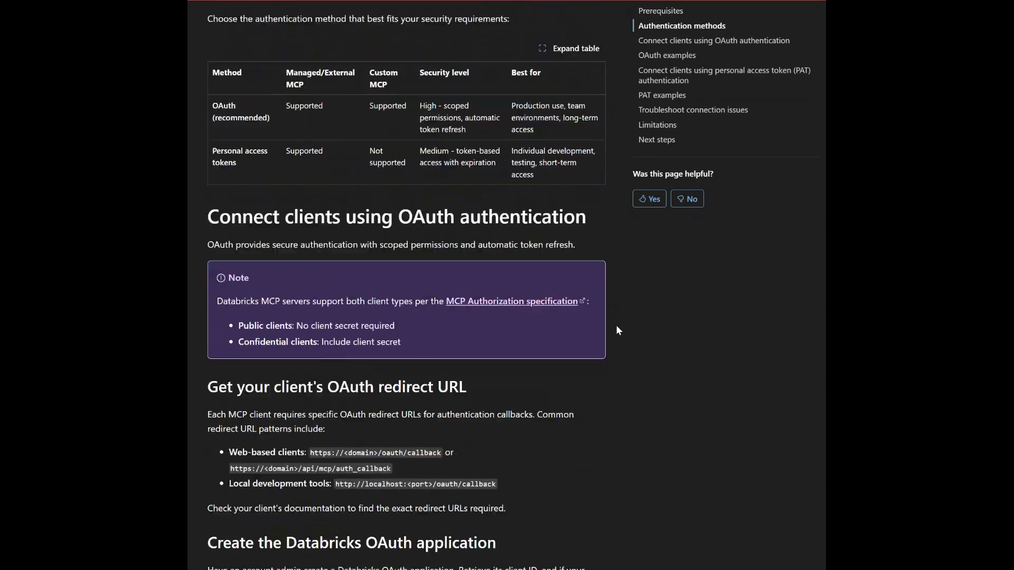
{"action": "scroll", "coordinate": [617, 330], "scroll_direction": "down", "scroll_amount": 12}
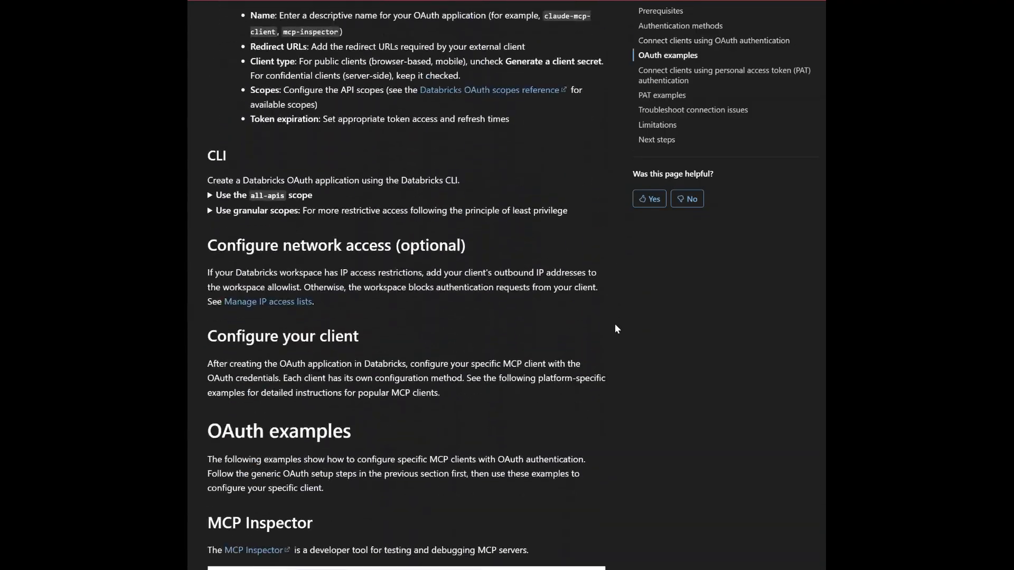
{"action": "scroll", "coordinate": [615, 328], "scroll_direction": "down", "scroll_amount": 18}
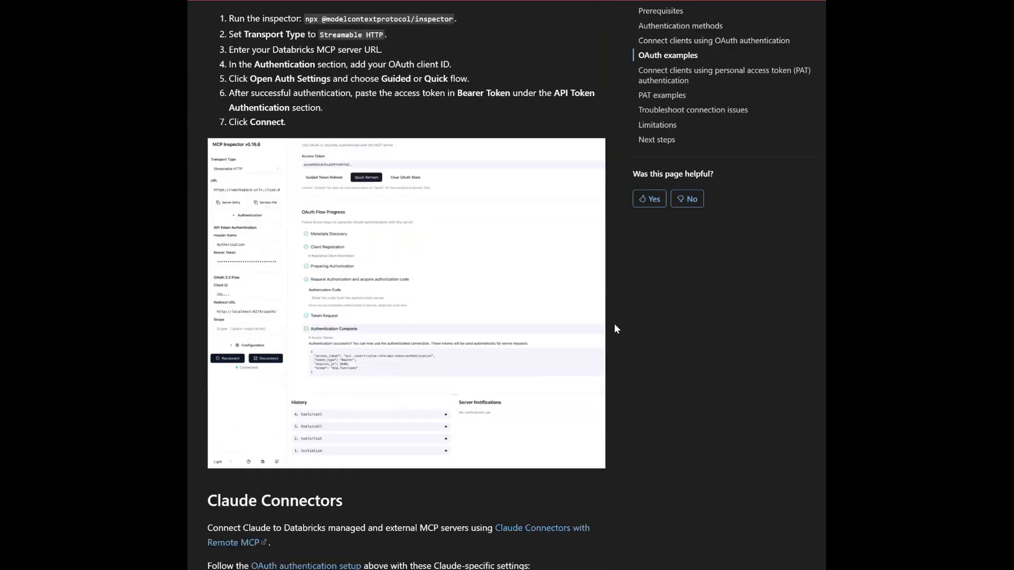
{"action": "scroll", "coordinate": [614, 329], "scroll_direction": "down", "scroll_amount": 11}
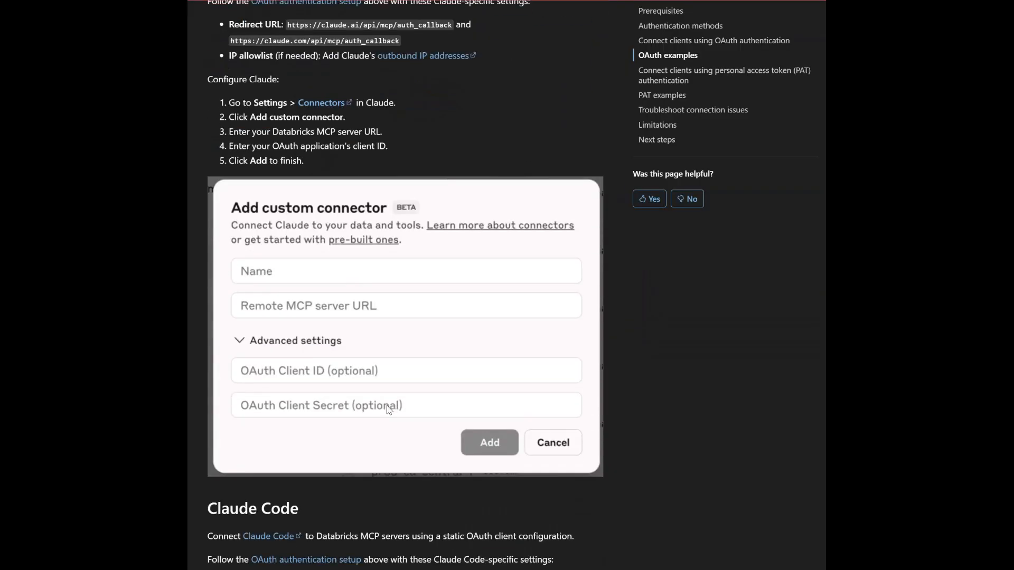
{"action": "scroll", "coordinate": [388, 410], "scroll_direction": "down", "scroll_amount": 20}
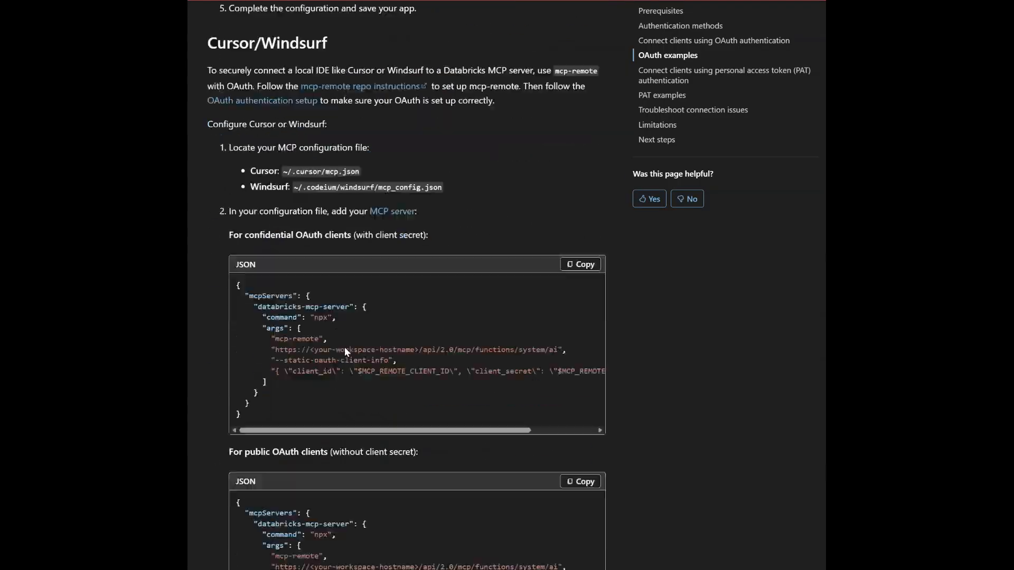
{"action": "scroll", "coordinate": [345, 351], "scroll_direction": "down", "scroll_amount": 20}
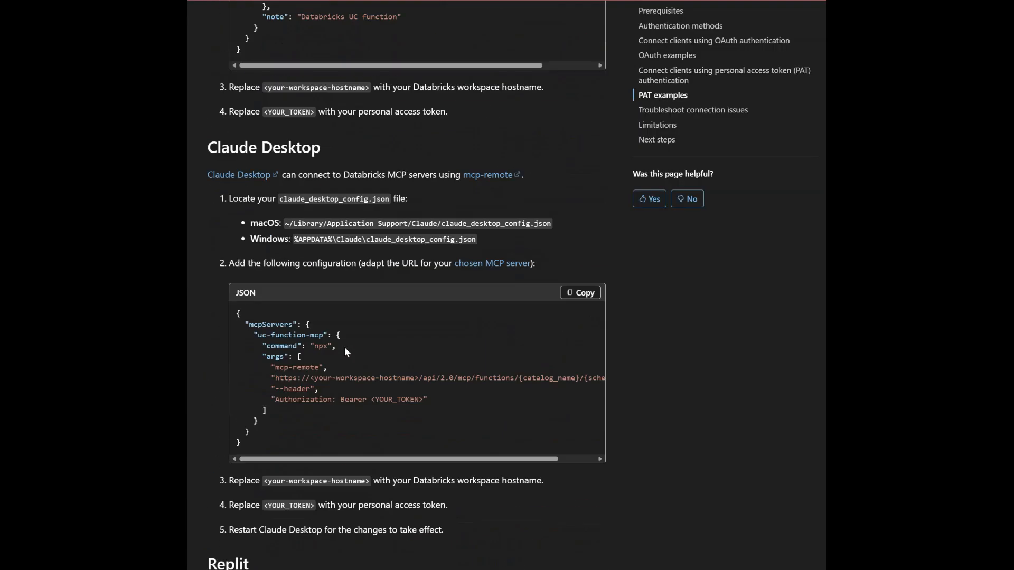
{"action": "scroll", "coordinate": [562, 396], "scroll_direction": "down", "scroll_amount": 7}
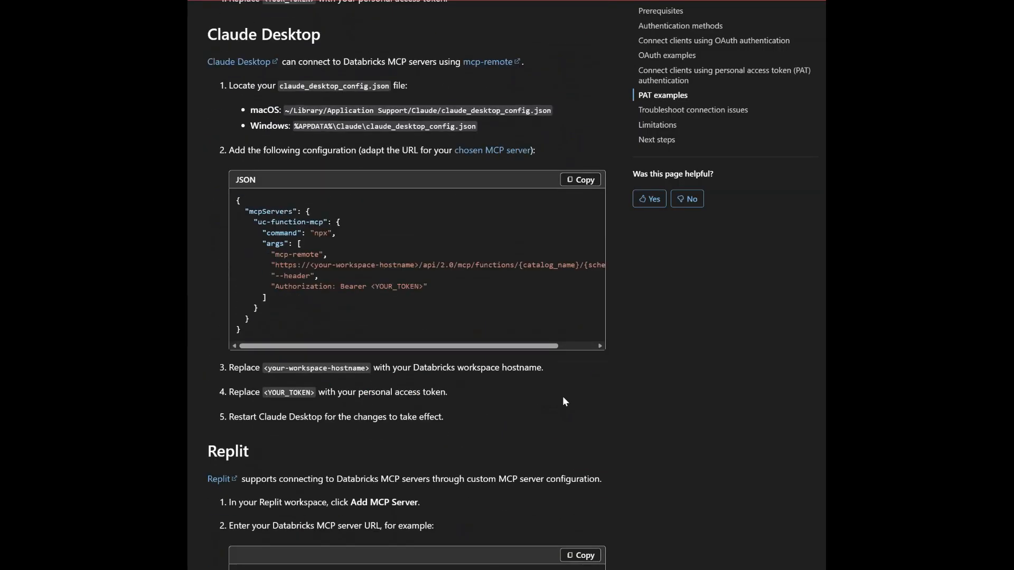
{"action": "scroll", "coordinate": [563, 403], "scroll_direction": "up", "scroll_amount": 4}
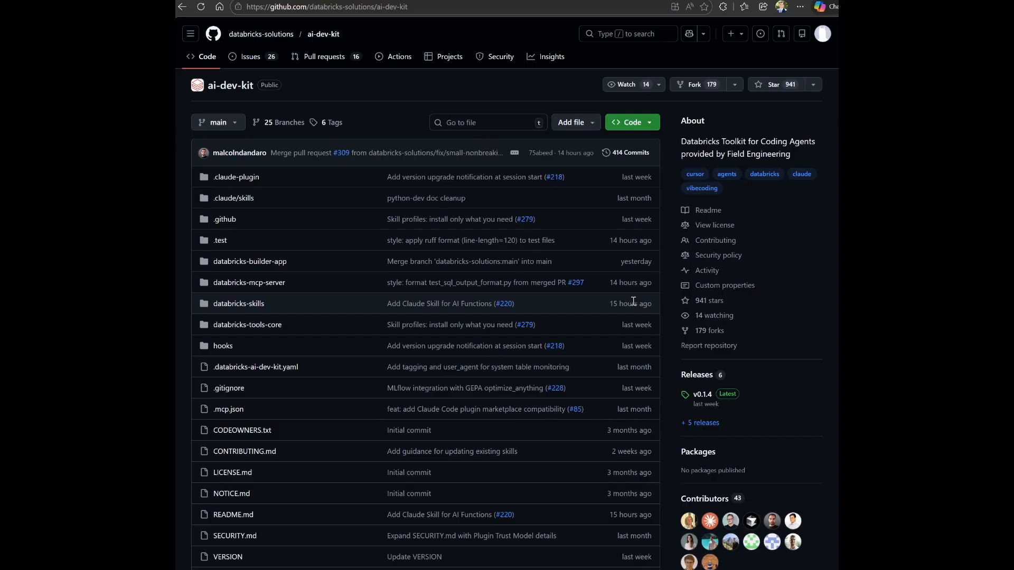
Step: Browse the databricks-solutions ai-dev-kit repository and its README overview
{"action": "scroll", "coordinate": [636, 299], "scroll_direction": "down", "scroll_amount": 6}
{"action": "scroll", "coordinate": [632, 303], "scroll_direction": "down", "scroll_amount": 5}
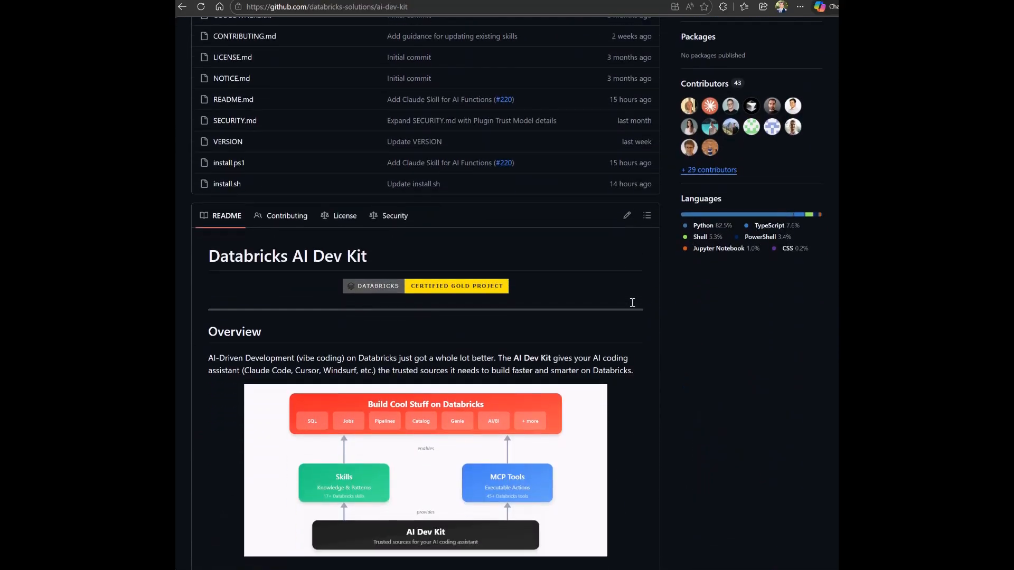
{"action": "scroll", "coordinate": [633, 307], "scroll_direction": "down", "scroll_amount": 1}
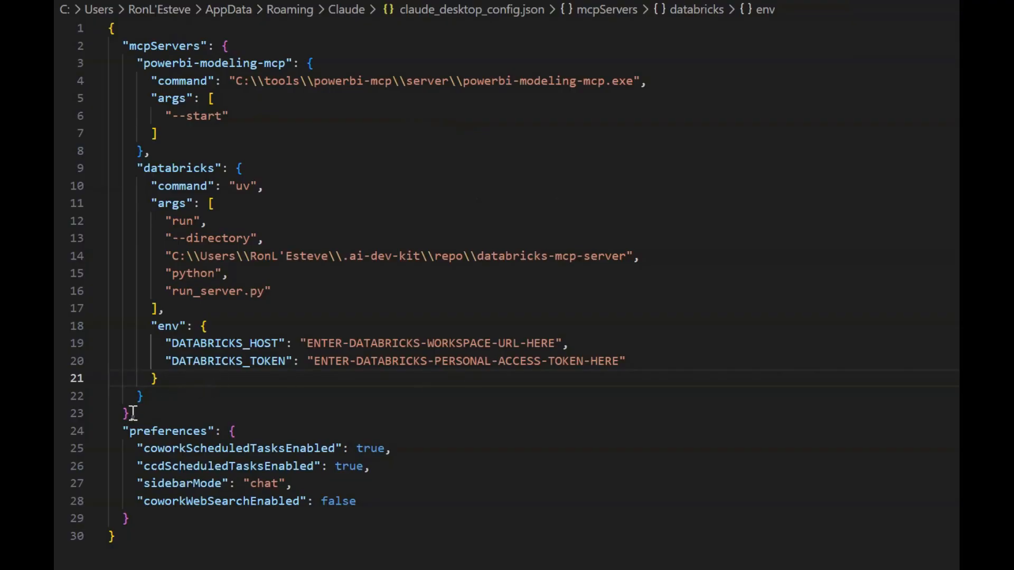
Step: Highlight the databricks server entry in claude_desktop_config.json
{"action": "left_click_drag", "start_coordinate": [132, 413], "coordinate": [133, 171]}
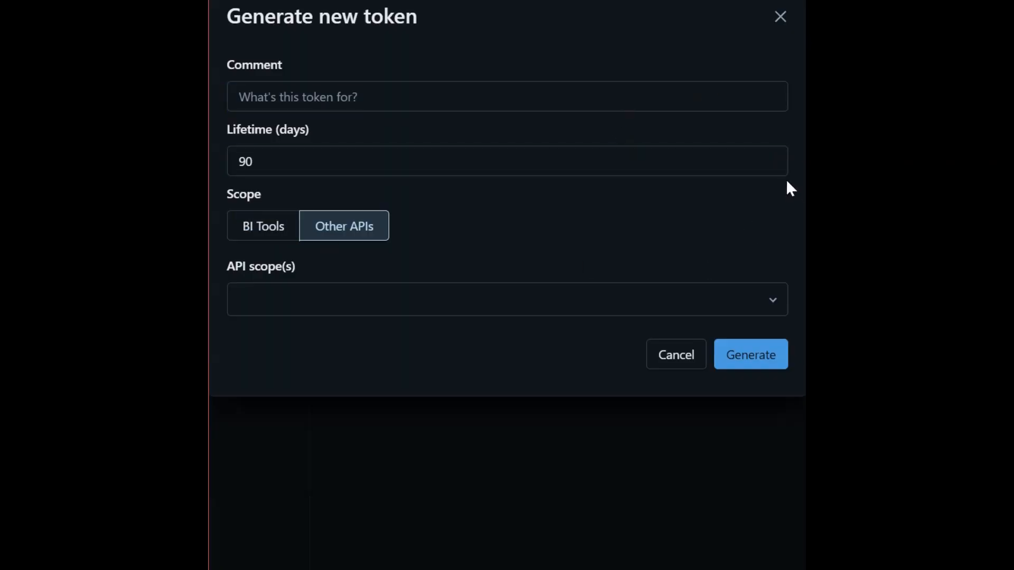
Step: Open the API scope list in the Generate new token dialog and browse the available scopes
{"action": "left_click", "coordinate": [775, 308]}
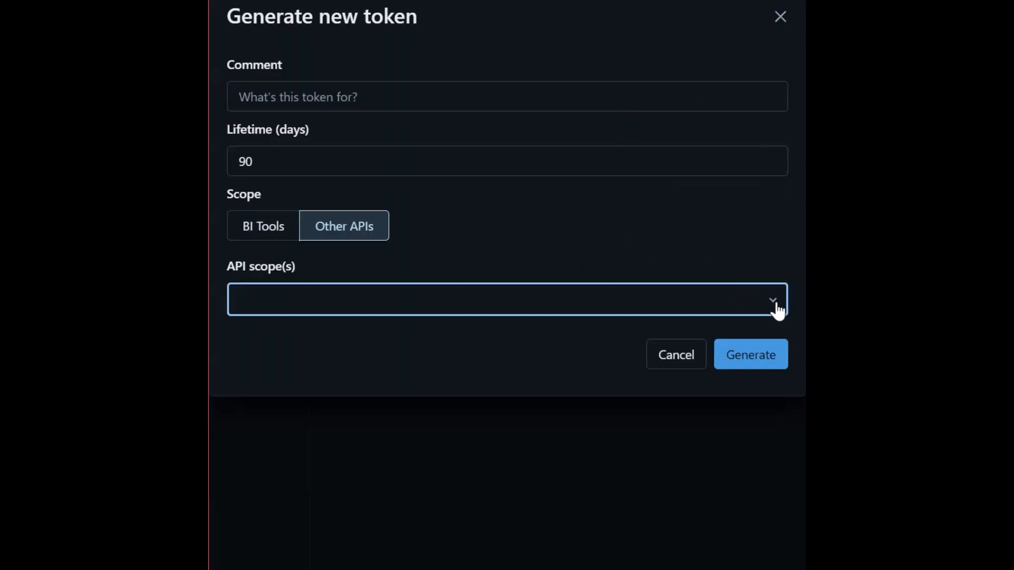
{"action": "scroll", "coordinate": [373, 398], "scroll_direction": "down", "scroll_amount": 6}
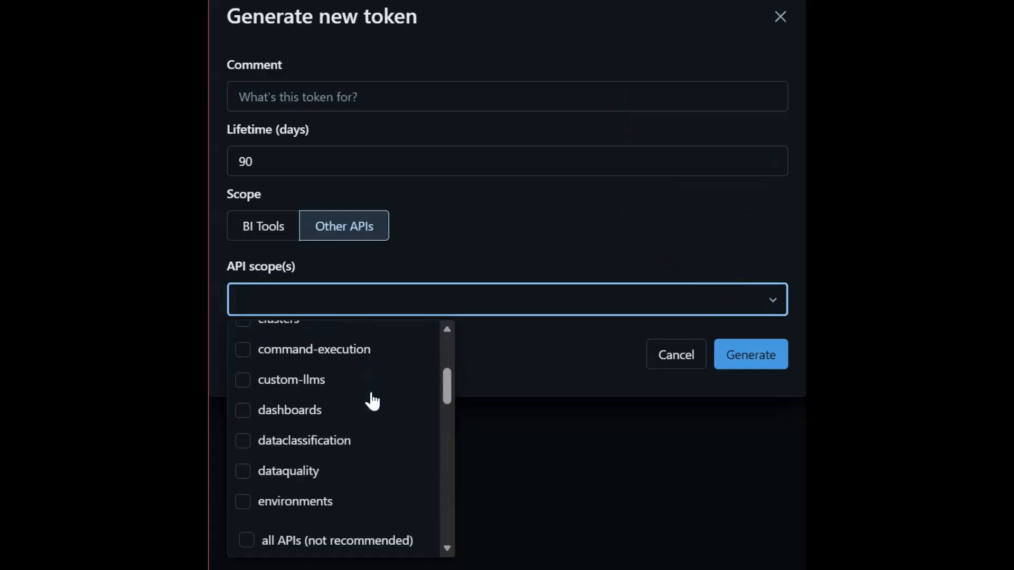
{"action": "scroll", "coordinate": [372, 393], "scroll_direction": "down", "scroll_amount": 7}
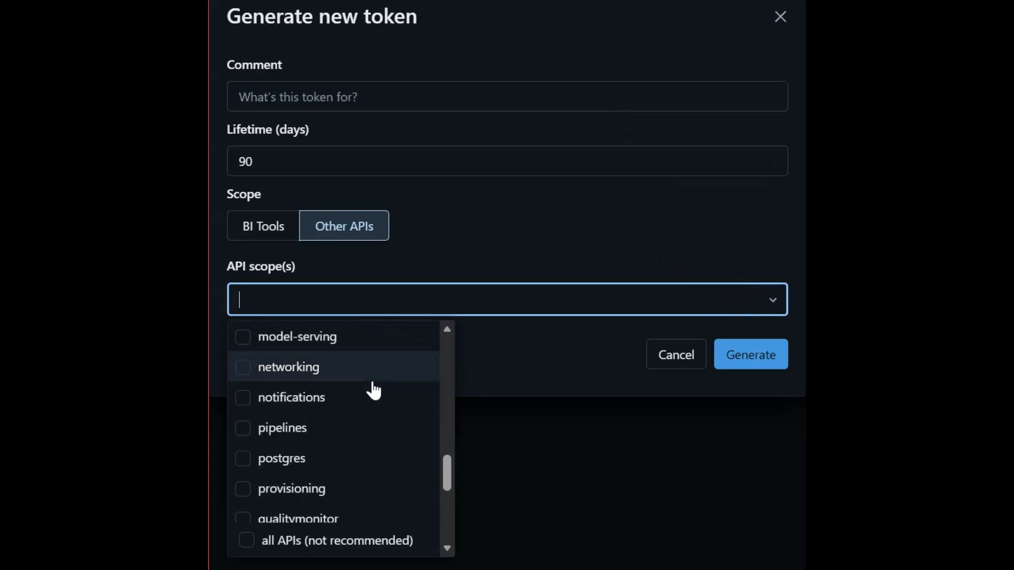
{"action": "scroll", "coordinate": [373, 388], "scroll_direction": "down", "scroll_amount": 5}
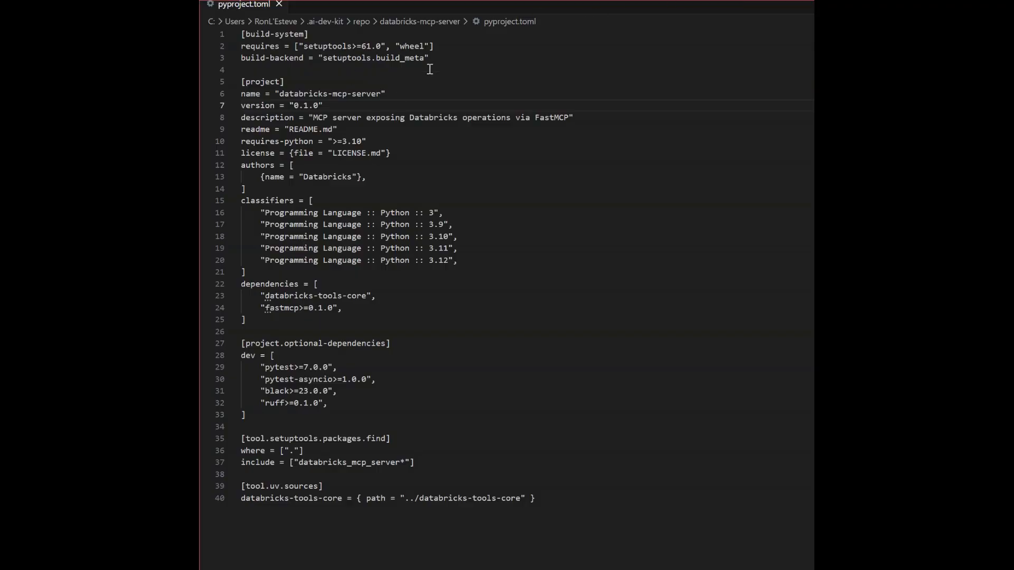
Step: Highlight the required Python version and the tool.uv.sources section in pyproject.toml
{"action": "left_click_drag", "start_coordinate": [364, 142], "coordinate": [342, 141]}
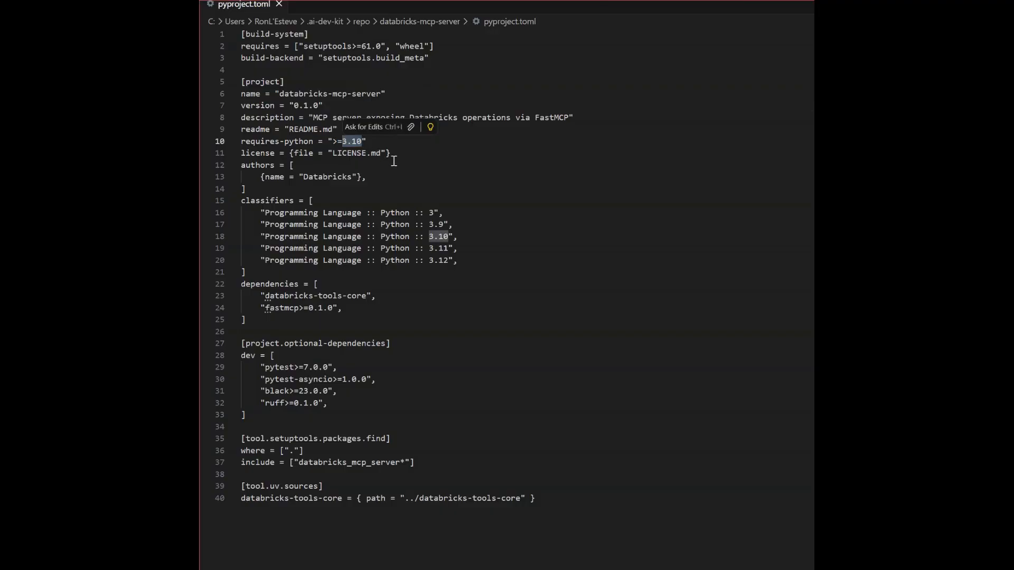
{"action": "left_click_drag", "start_coordinate": [365, 495], "coordinate": [241, 486]}
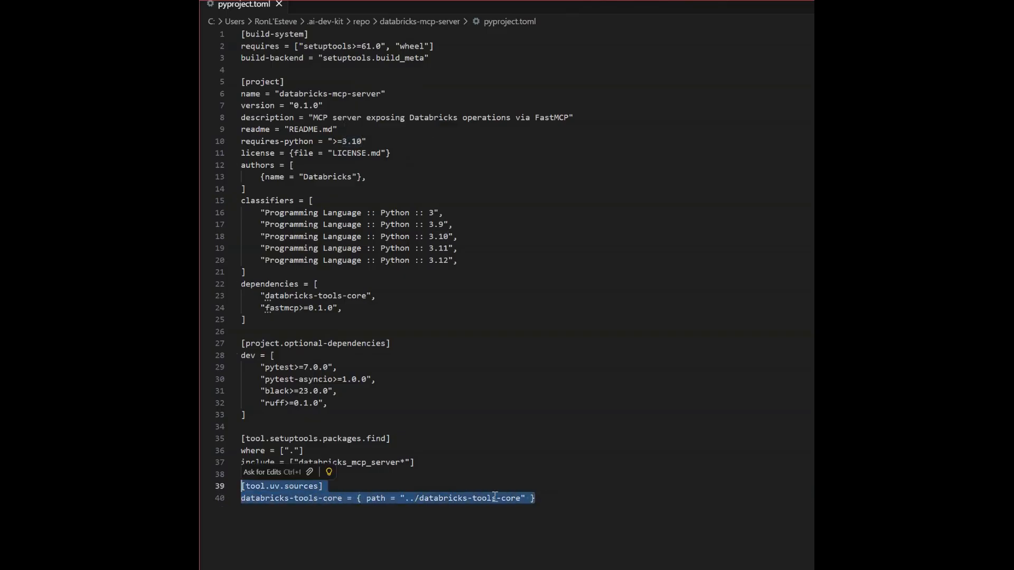
{"action": "left_click", "coordinate": [545, 497]}
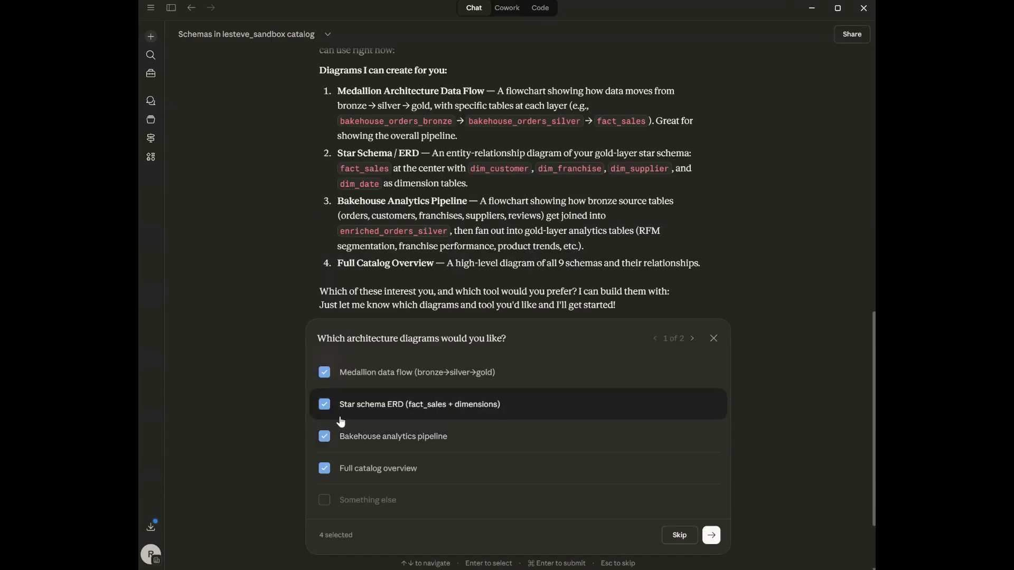
Step: Submit all four selected architecture diagrams and choose Inline Visualizer (SVG in chat) as the tool
{"action": "left_click", "coordinate": [711, 536]}
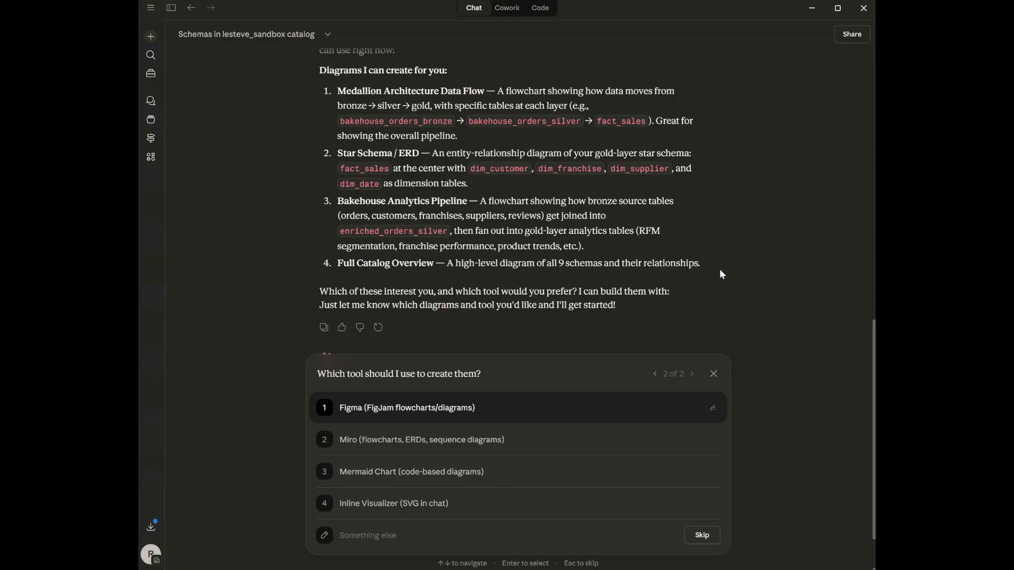
{"action": "left_click", "coordinate": [456, 504]}
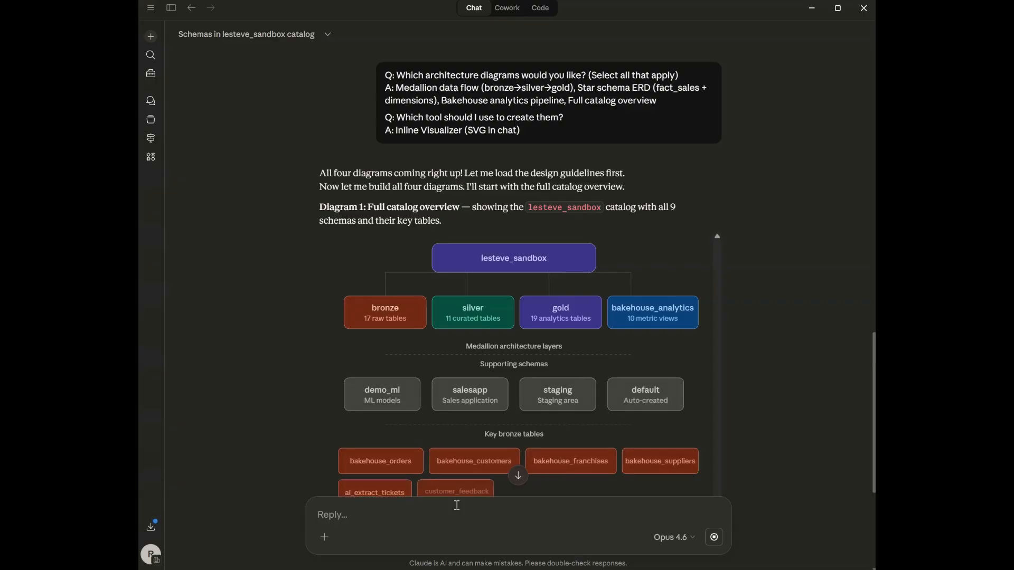
{"action": "scroll", "coordinate": [711, 459], "scroll_direction": "down", "scroll_amount": 1}
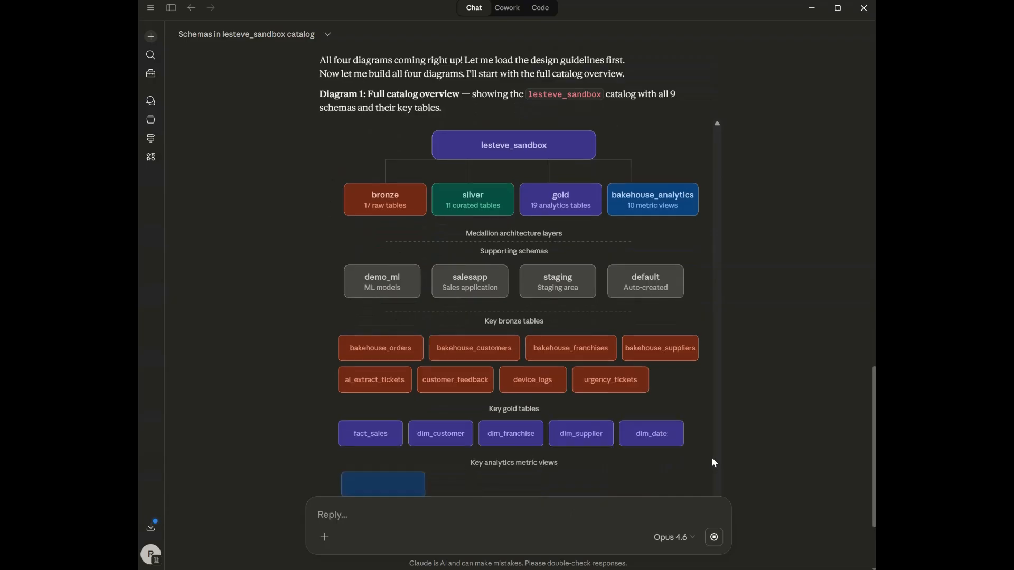